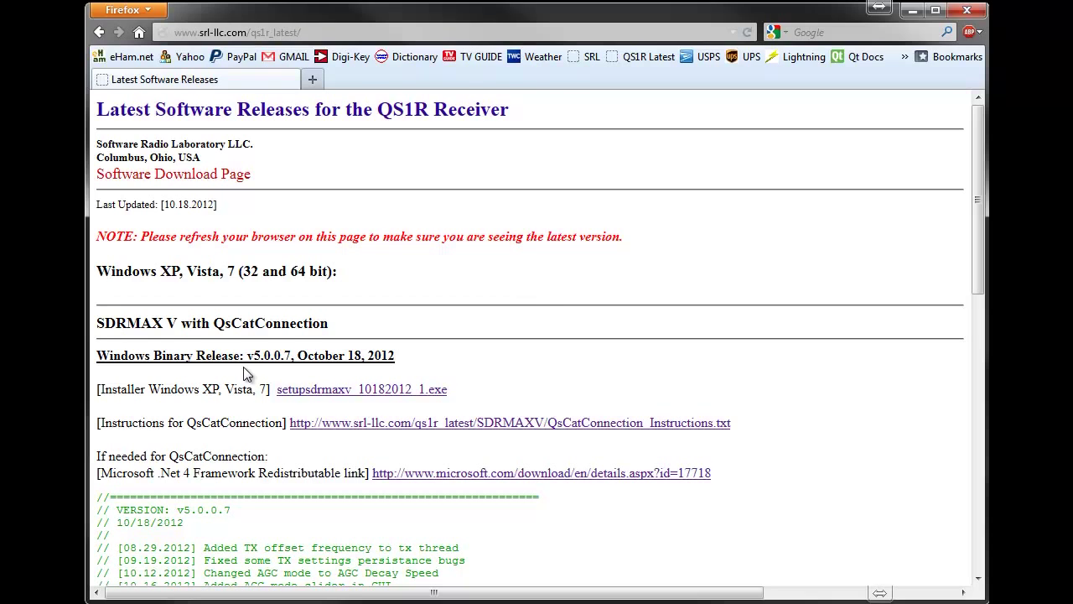
# - Download the October 18, 2012 installer setupsdrmaxv_10182012_1.exe to the Downloads folder, replacing the existing file
pyautogui.moveTo(247, 355); pyautogui.dragTo(402, 362)
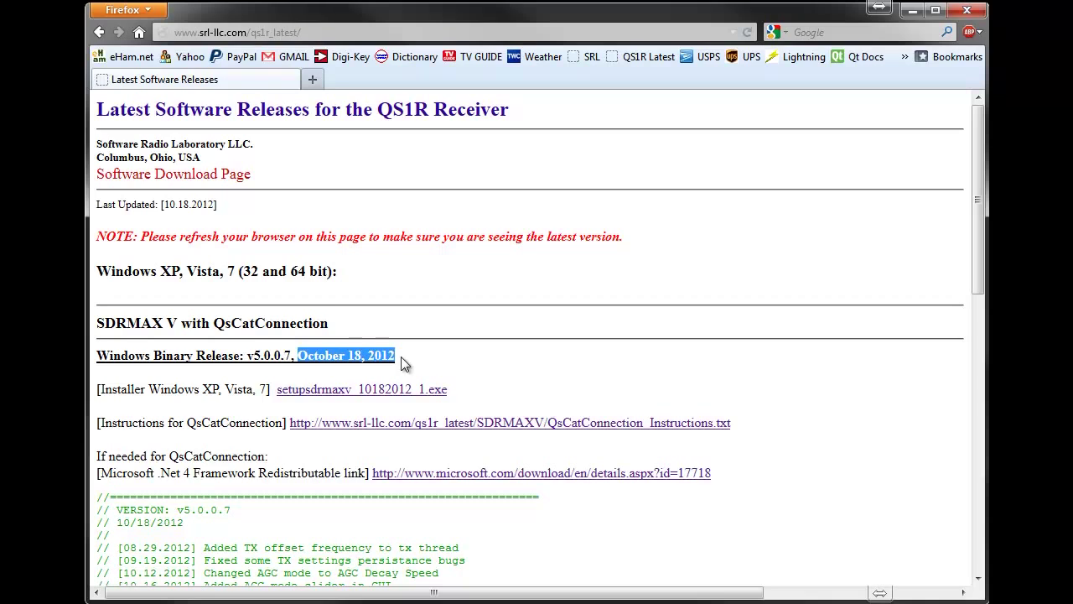
pyautogui.click(520, 360)
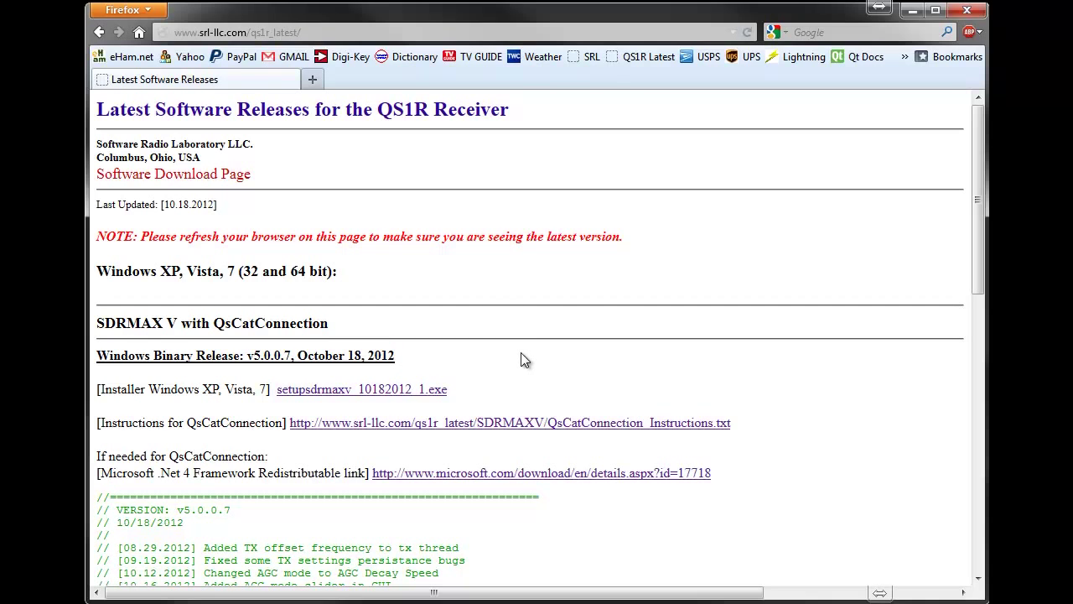
pyautogui.click(331, 394)
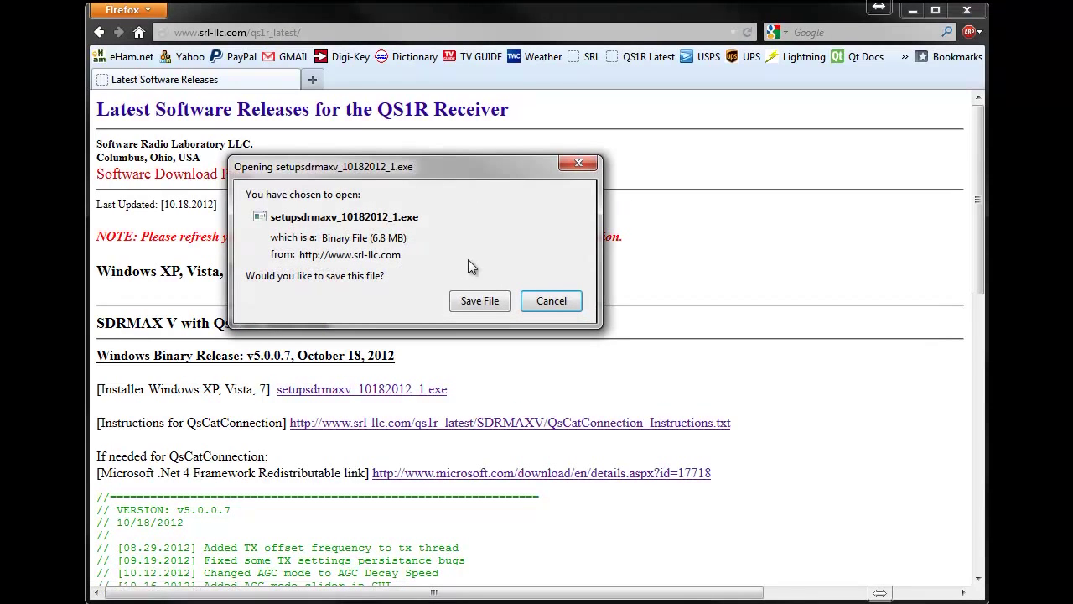
pyautogui.click(479, 302)
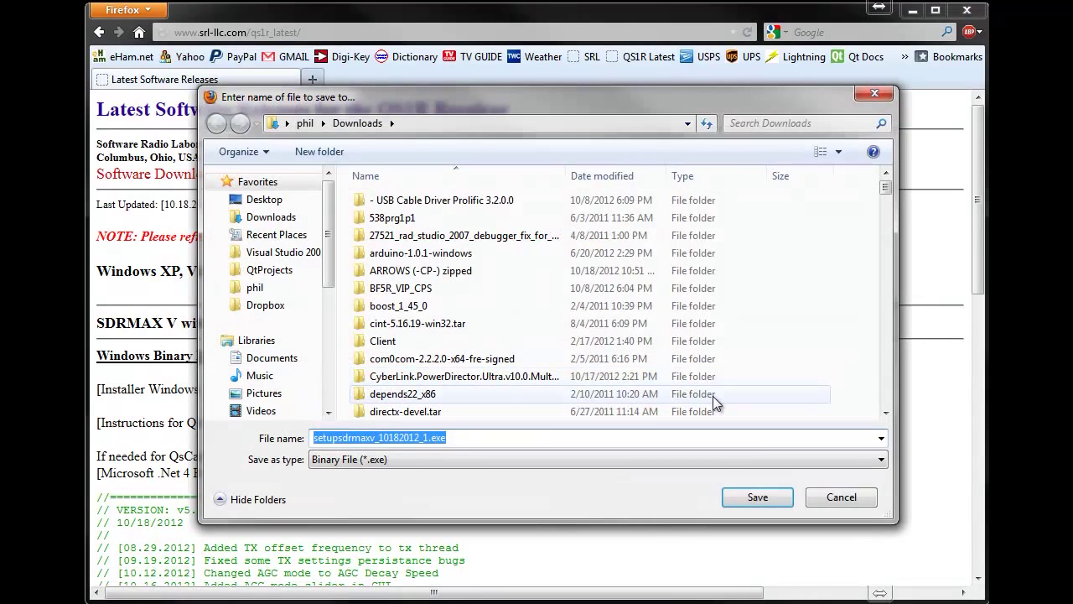
pyautogui.click(759, 498)
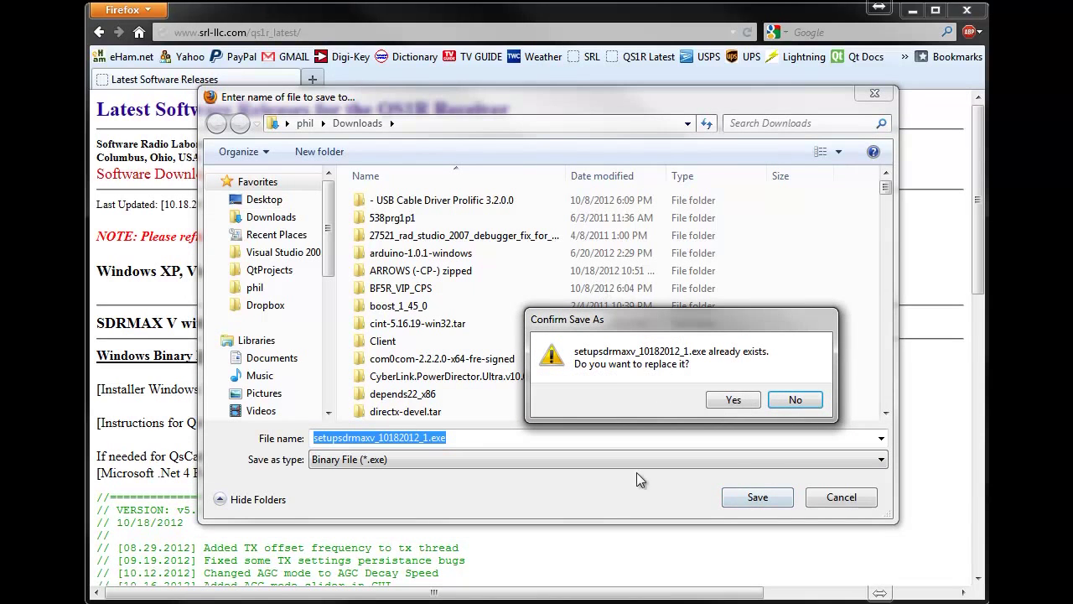
pyautogui.click(734, 396)
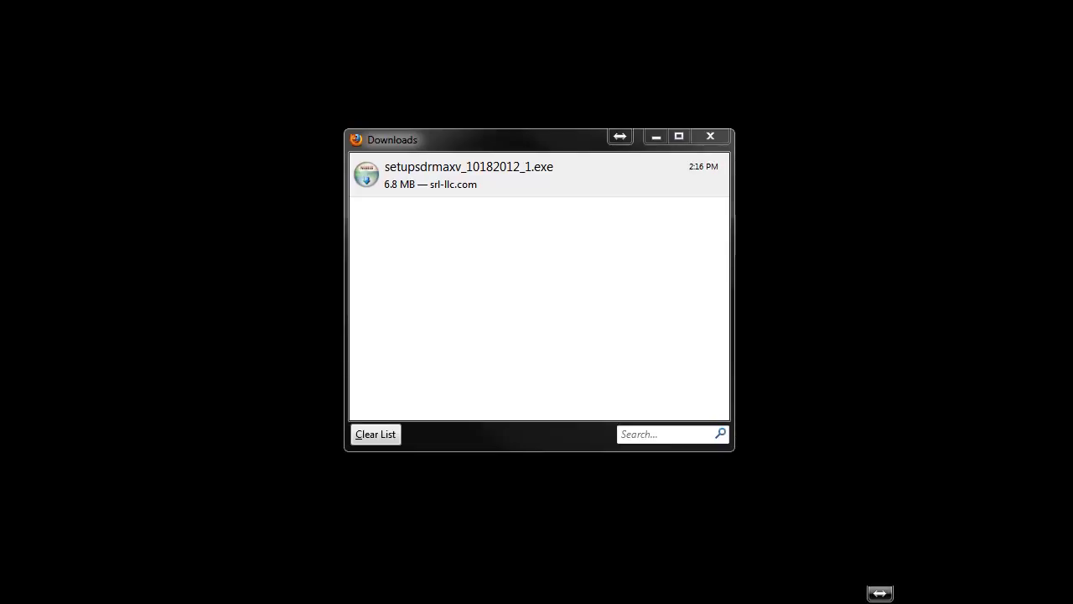
# - Run the downloaded installer and install SDRMAXV with all components in C:\Program Files (x86)\SDRMAXV\
pyautogui.doubleClick(487, 170)
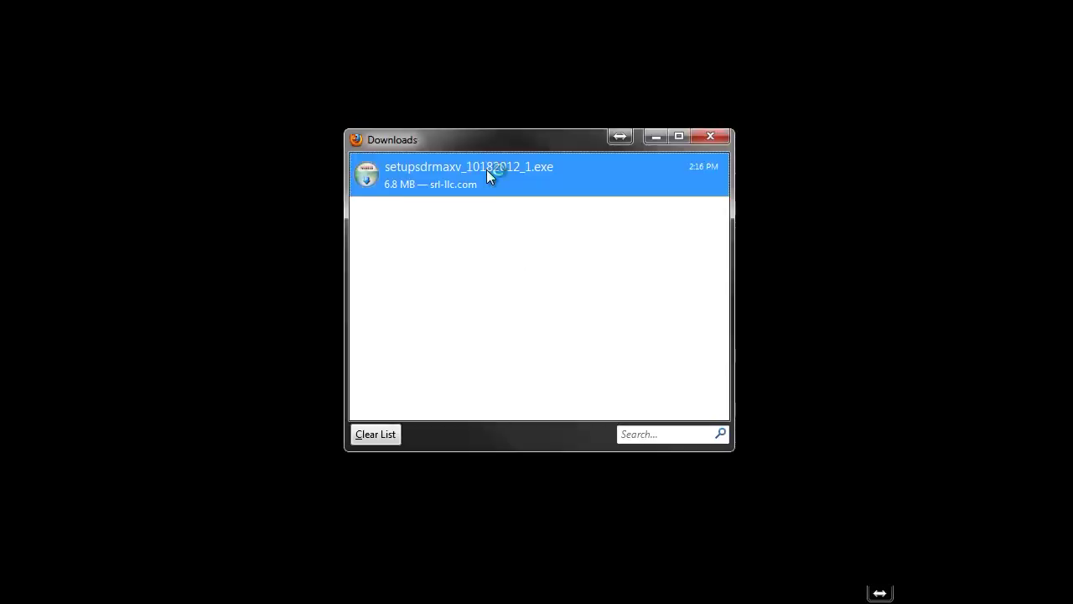
pyautogui.moveTo(357, 202); pyautogui.dragTo(528, 139)
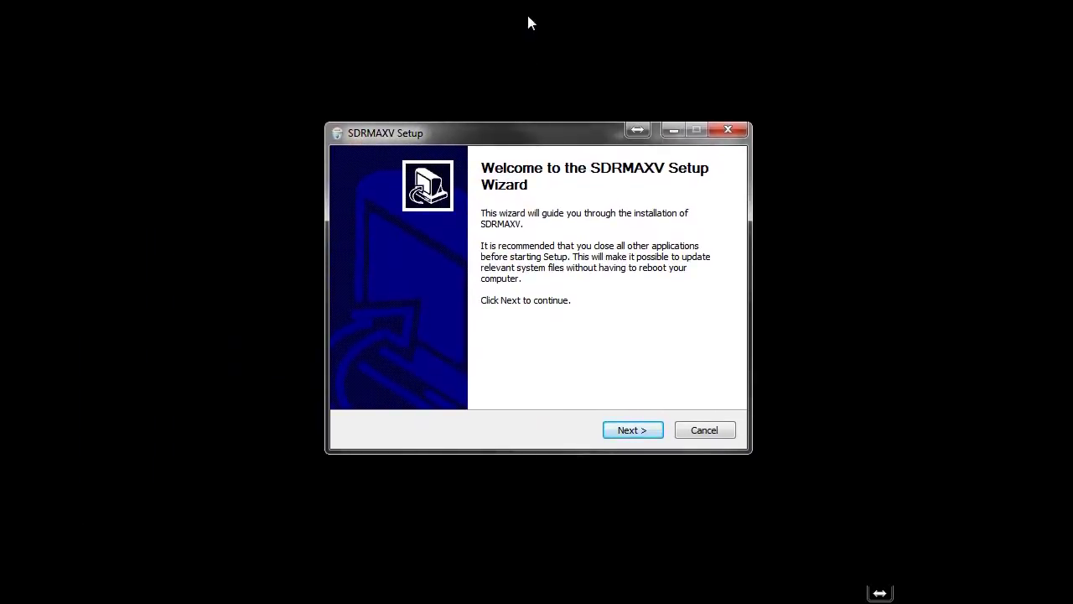
pyautogui.click(639, 431)
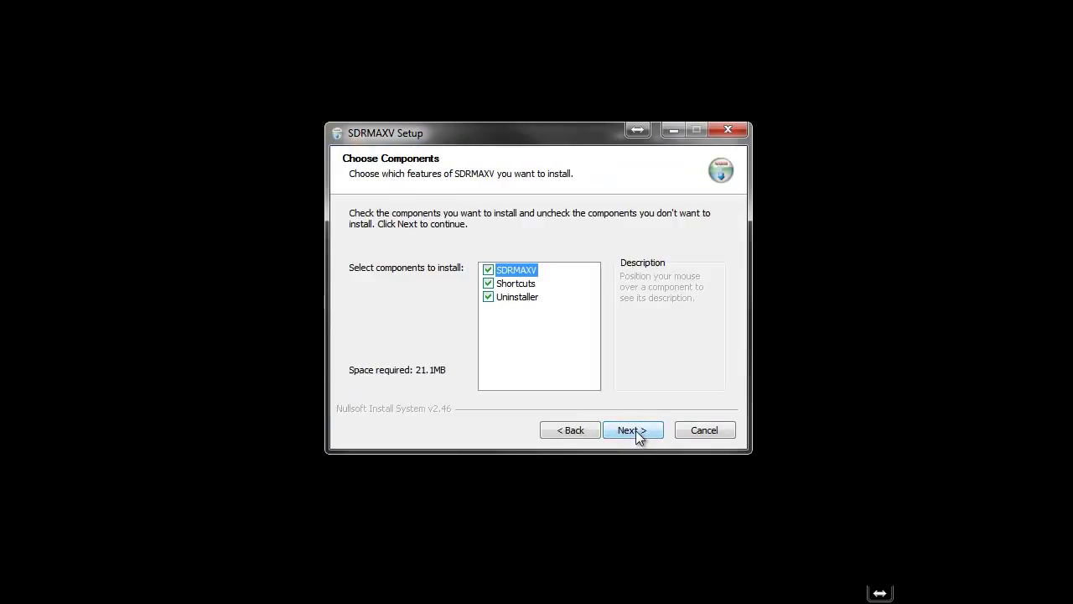
pyautogui.click(633, 430)
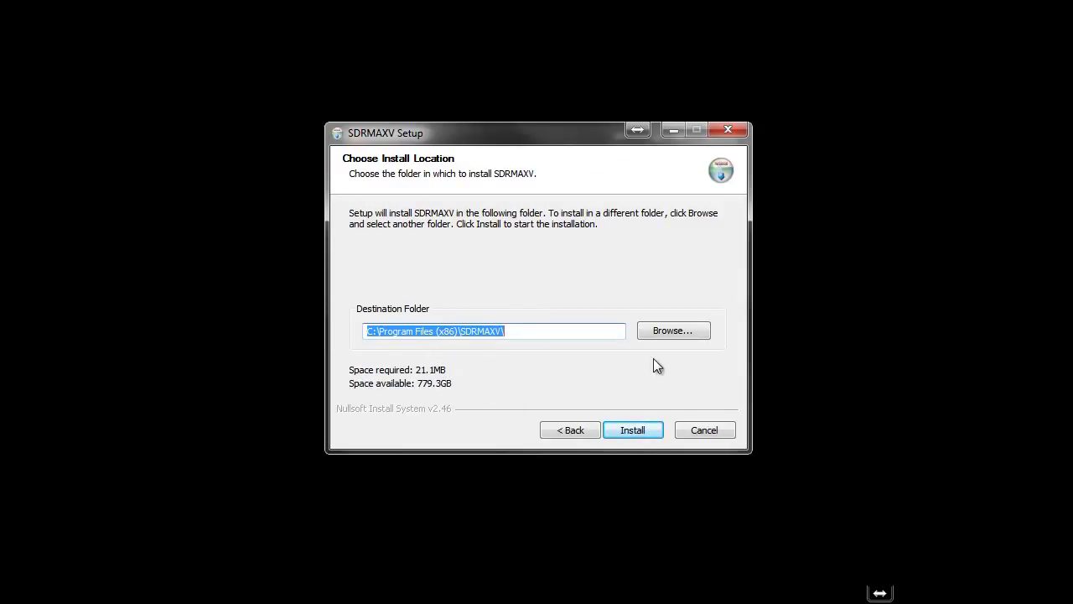
pyautogui.click(630, 429)
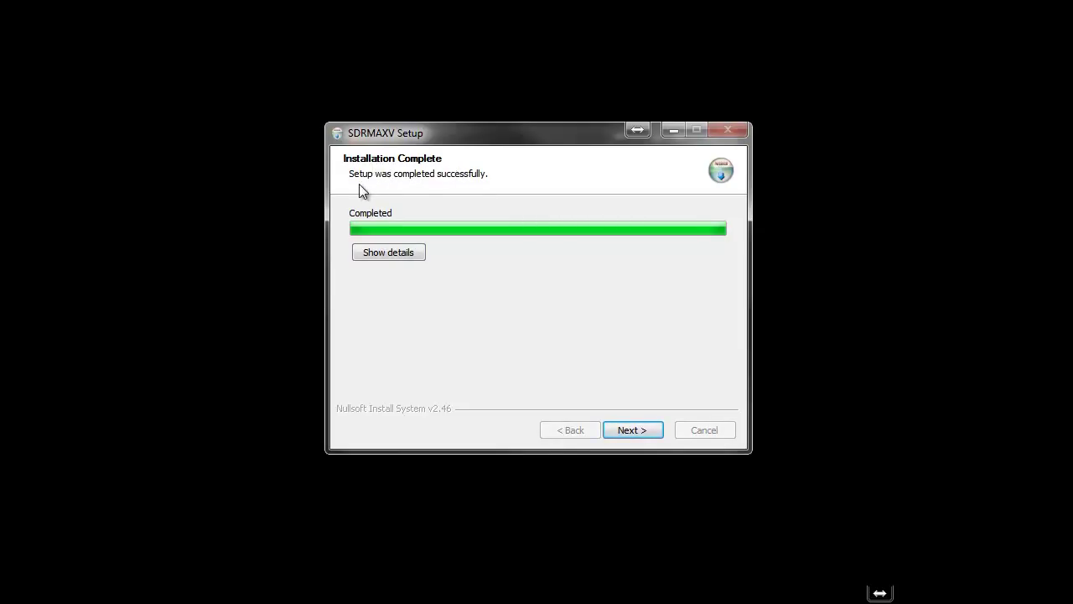
pyautogui.click(637, 429)
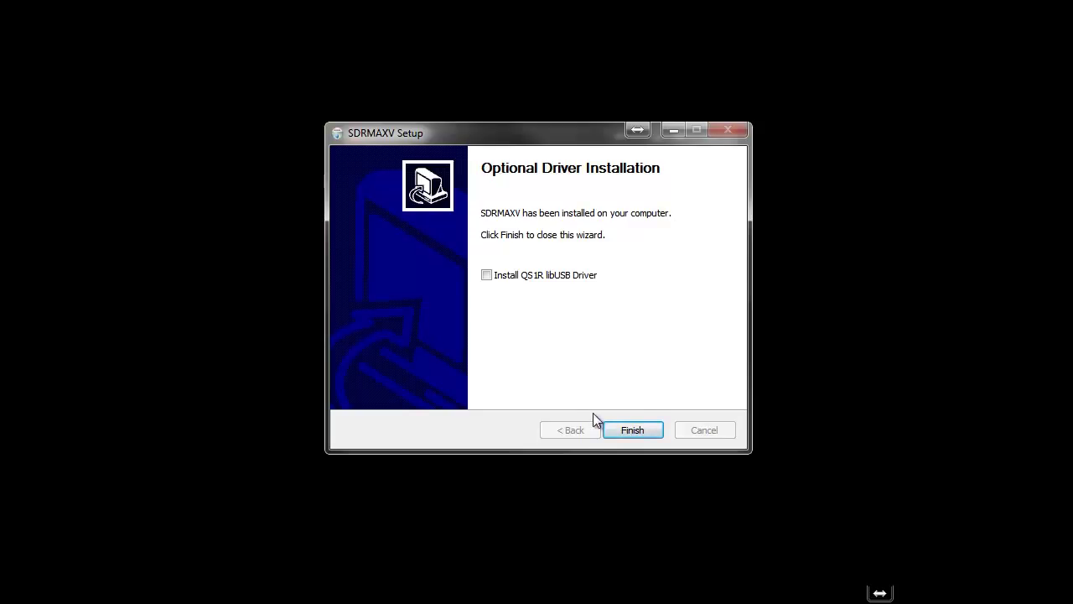
# - Finish setup with the optional QS1R libUSB driver, allowing the unverified driver software to be installed
pyautogui.click(487, 277)
pyautogui.click(635, 429)
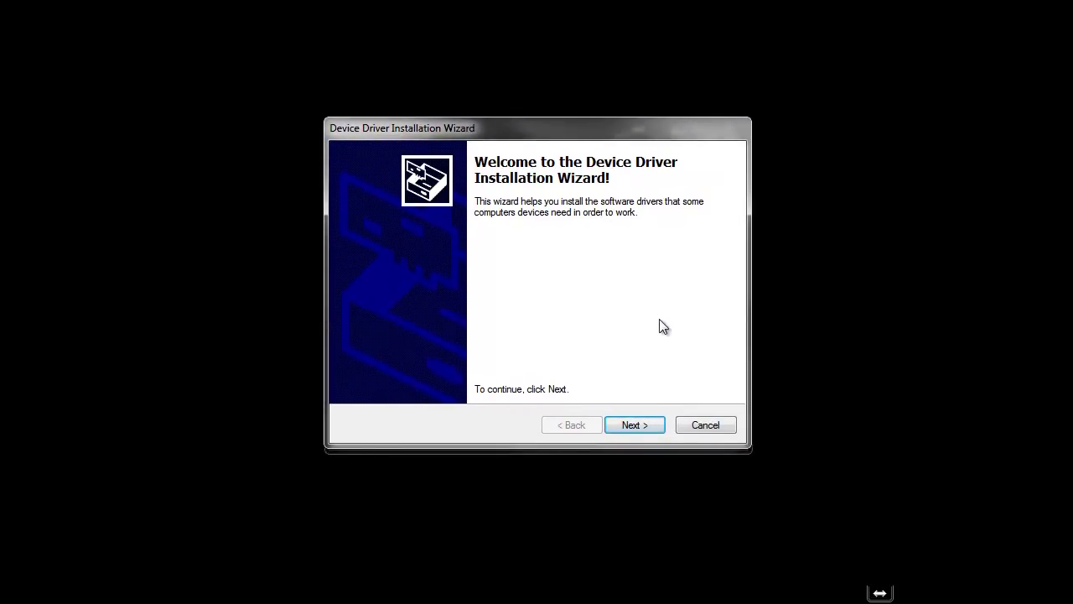
pyautogui.click(636, 424)
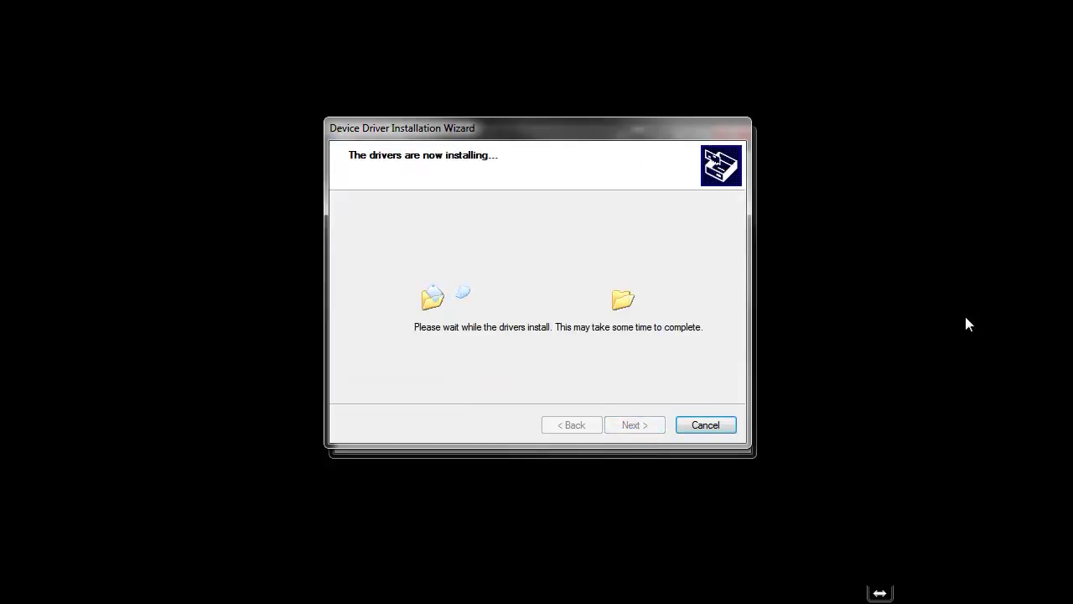
pyautogui.moveTo(455, 147); pyautogui.dragTo(567, 158)
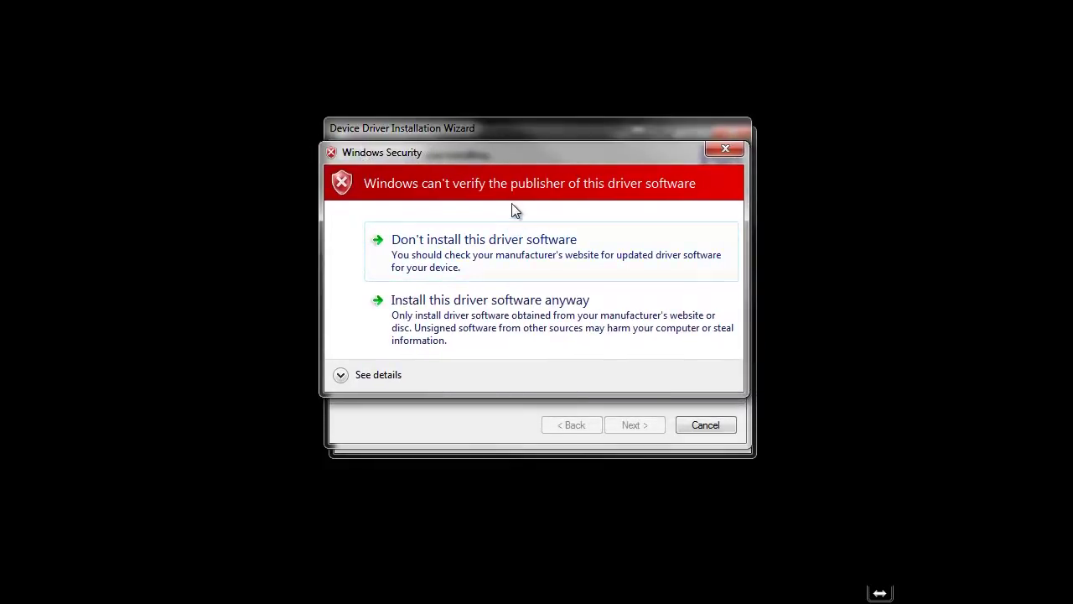
pyautogui.moveTo(501, 147); pyautogui.dragTo(505, 99)
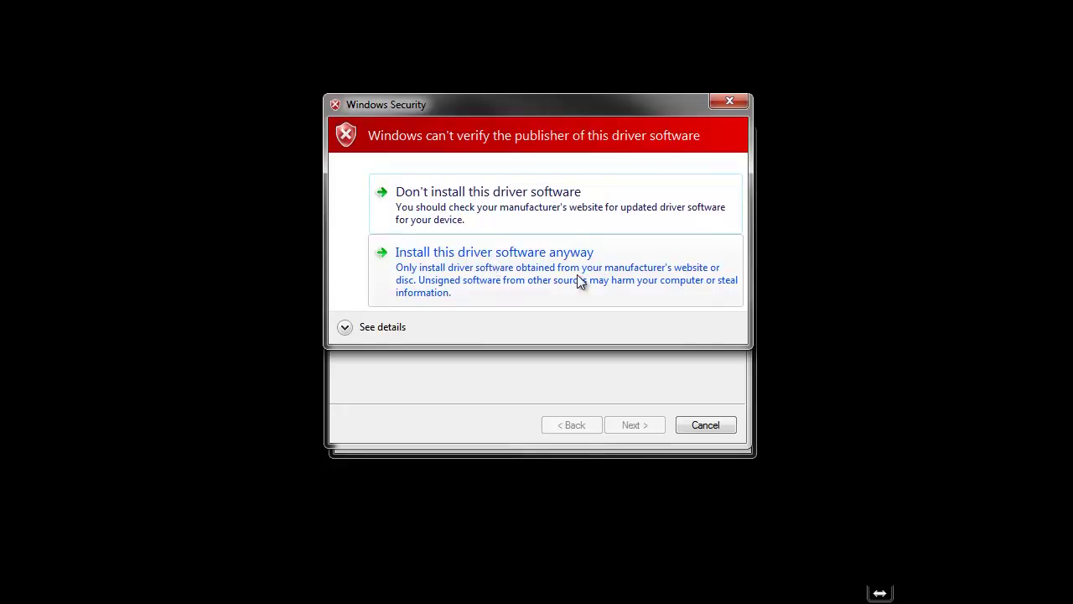
pyautogui.click(502, 256)
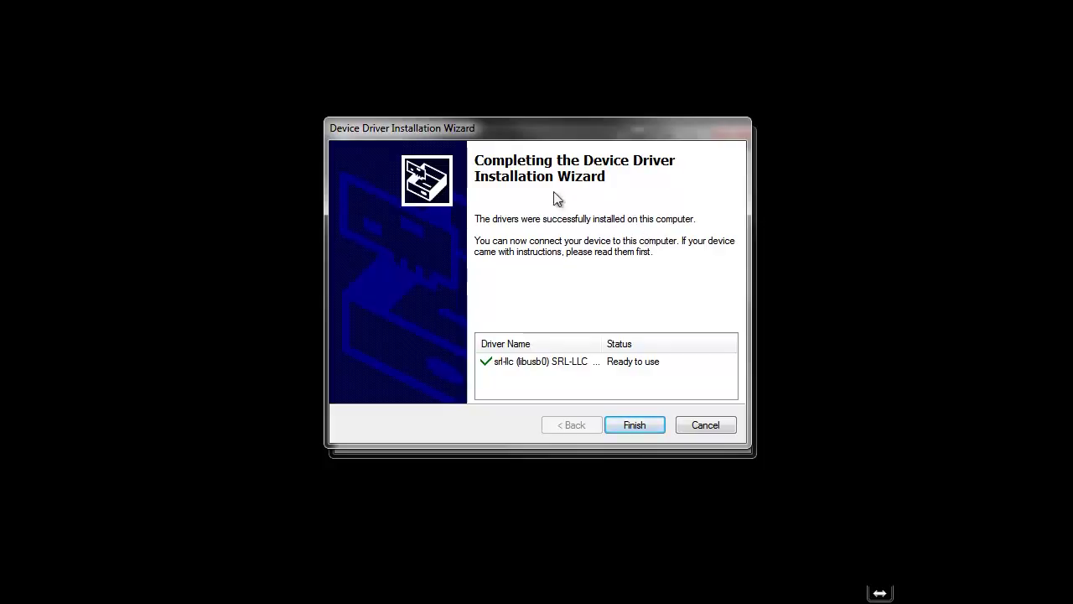
pyautogui.click(635, 425)
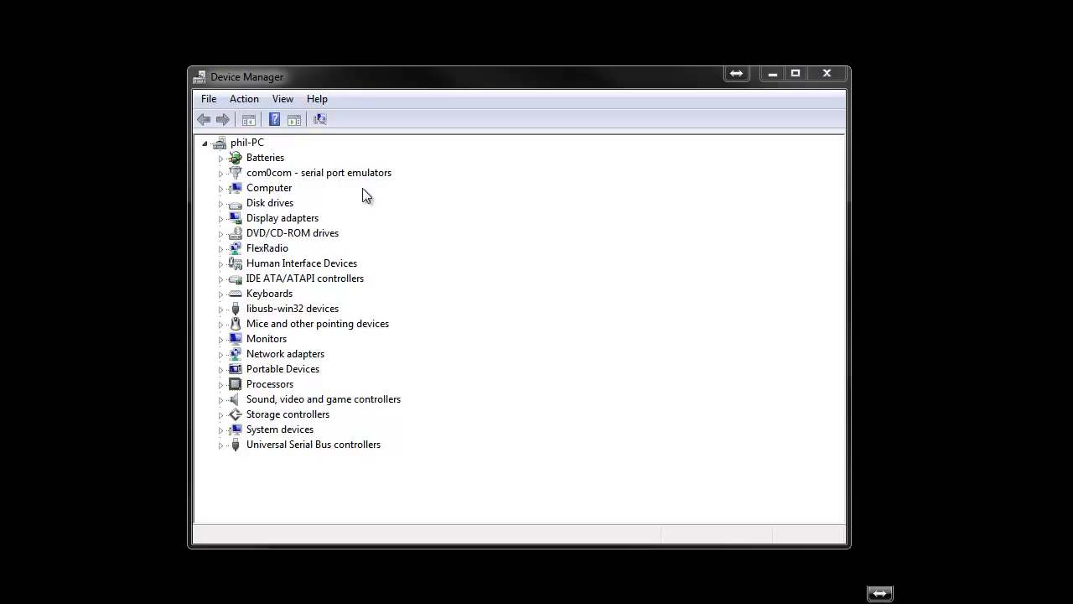
# - In Device Manager, expand the libusb-win32 devices and check for the QS1R Direct Sampling Receiver
pyautogui.click(270, 310)
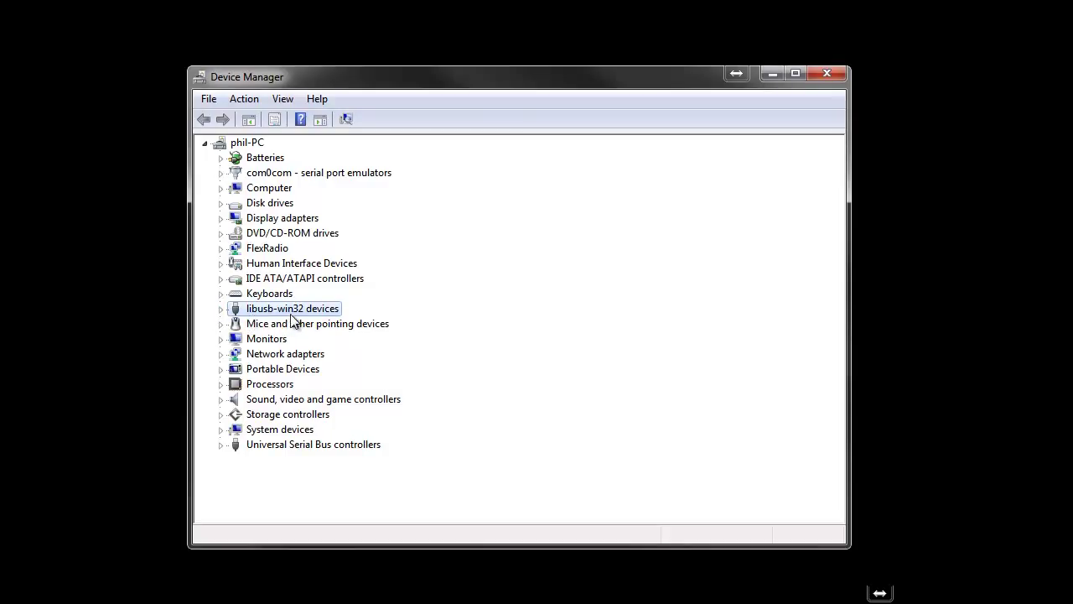
pyautogui.click(221, 309)
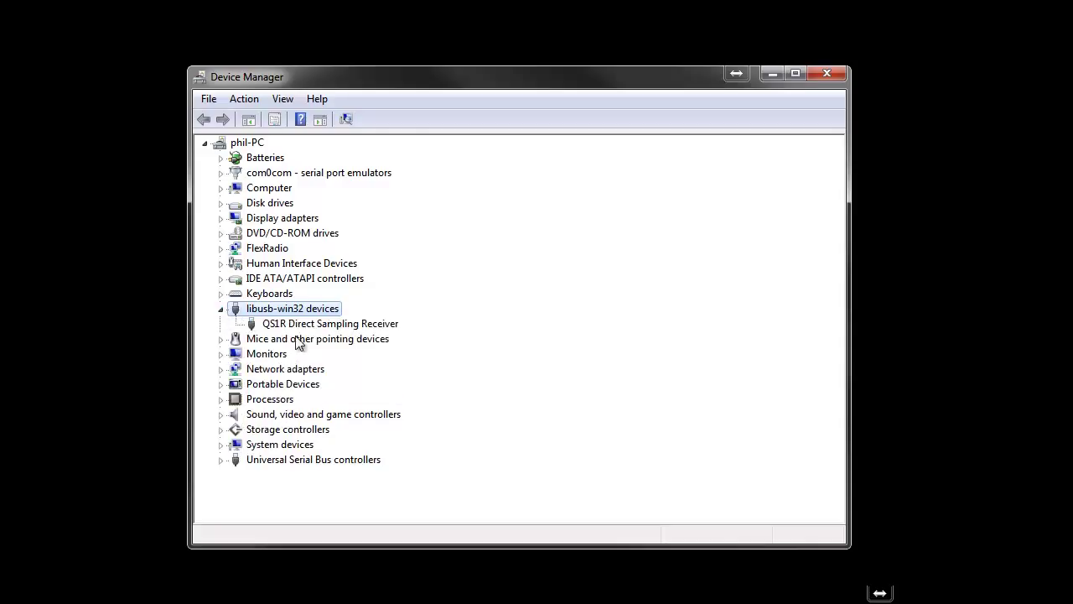
pyautogui.click(307, 326)
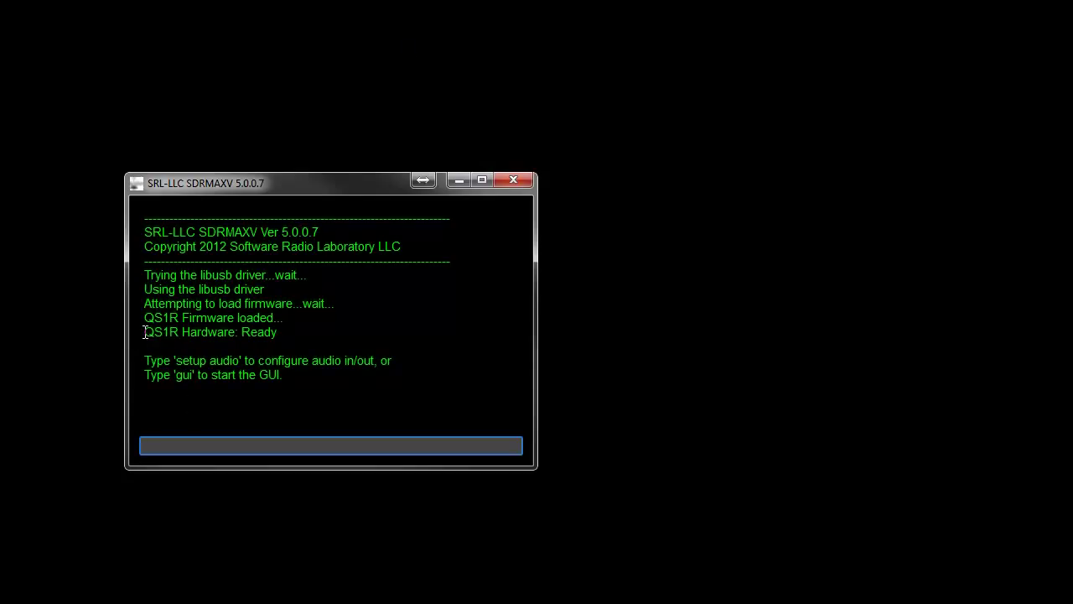
# - In the SDRMAXV console, run "setup audio" and choose Speakers (Realtek High Definition Audio) as output and Microphone (Realtek High Definition Audio) as input
pyautogui.moveTo(144, 333); pyautogui.dragTo(294, 332)
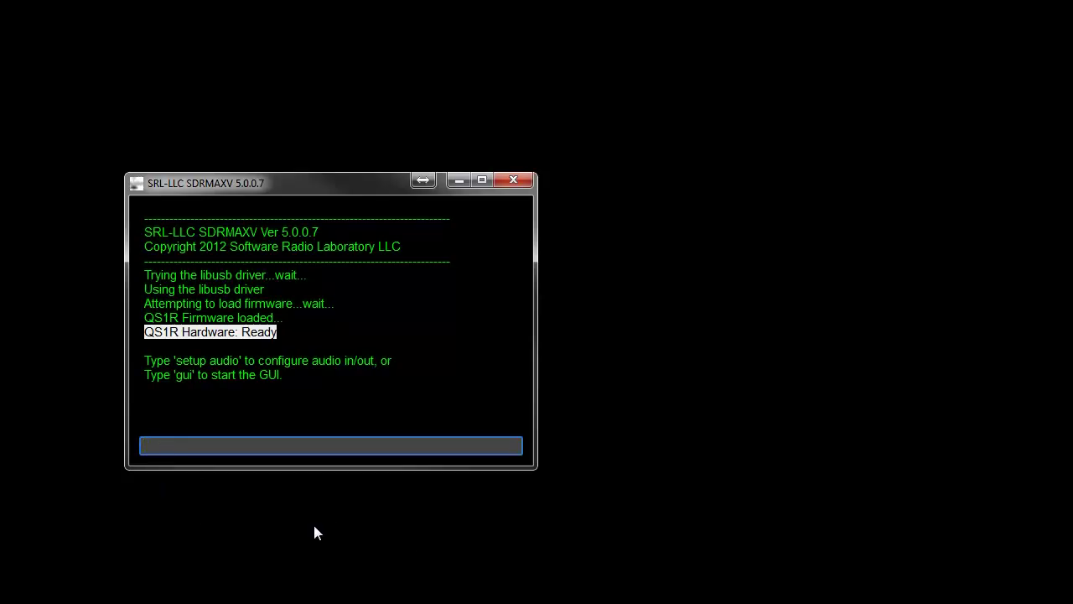
pyautogui.write('setup audio')
pyautogui.press('Return')
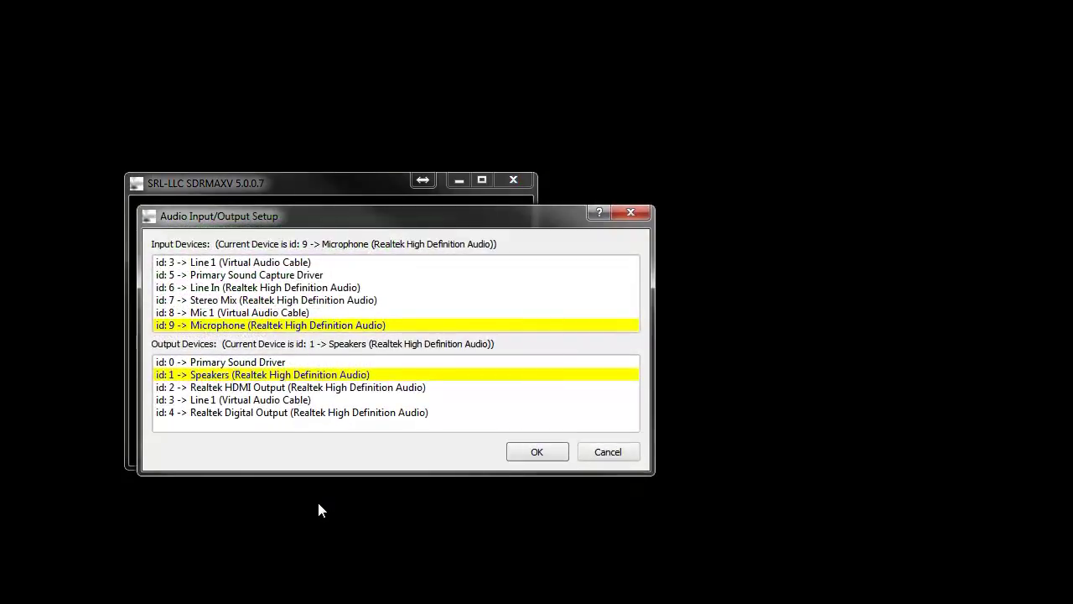
pyautogui.click(211, 411)
pyautogui.click(207, 400)
pyautogui.click(210, 387)
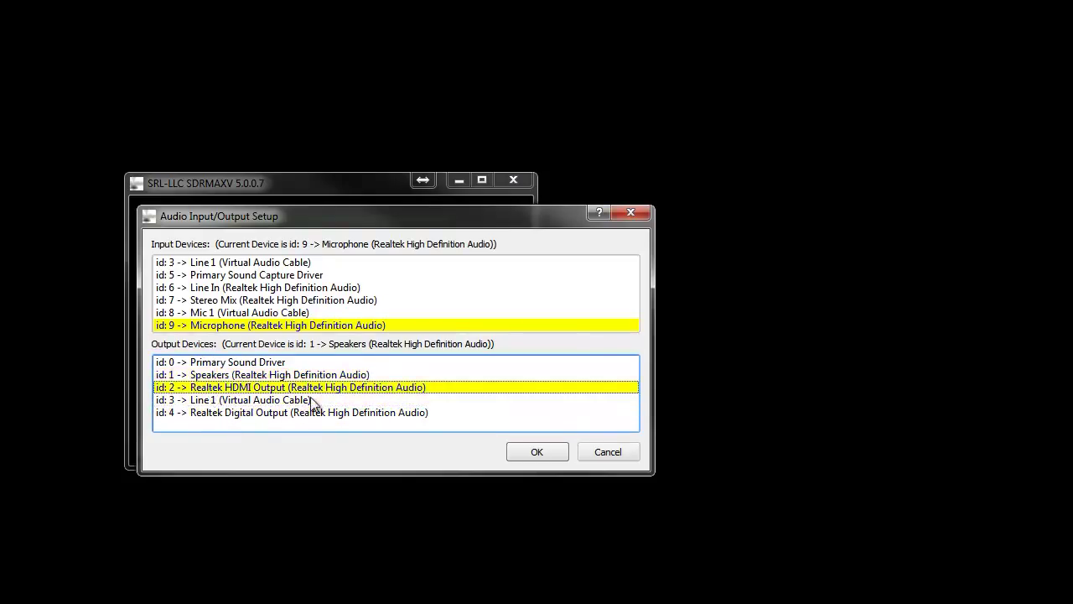
pyautogui.click(211, 376)
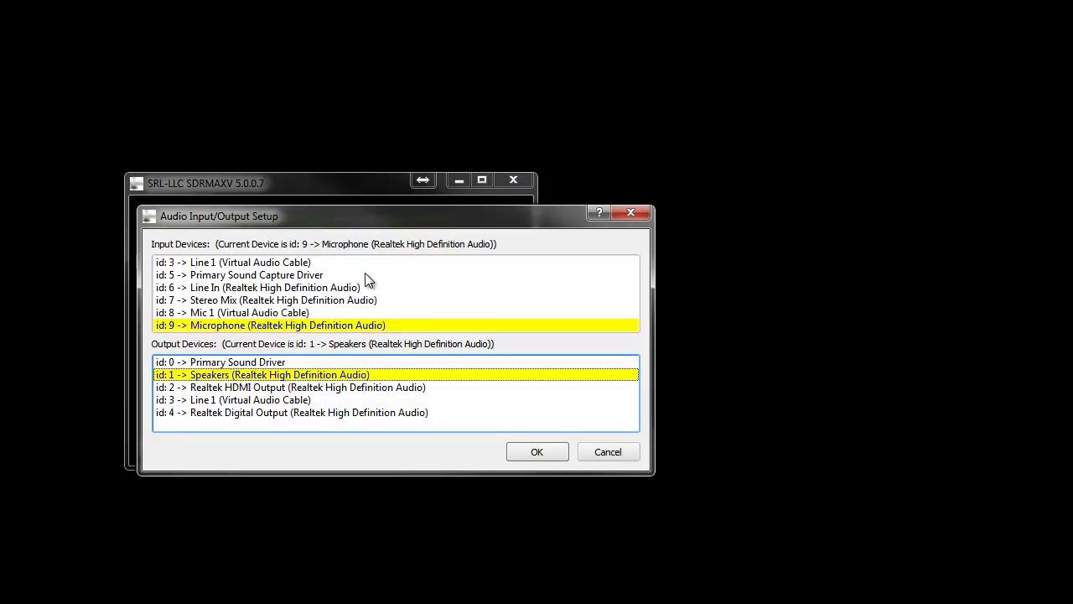
pyautogui.click(219, 326)
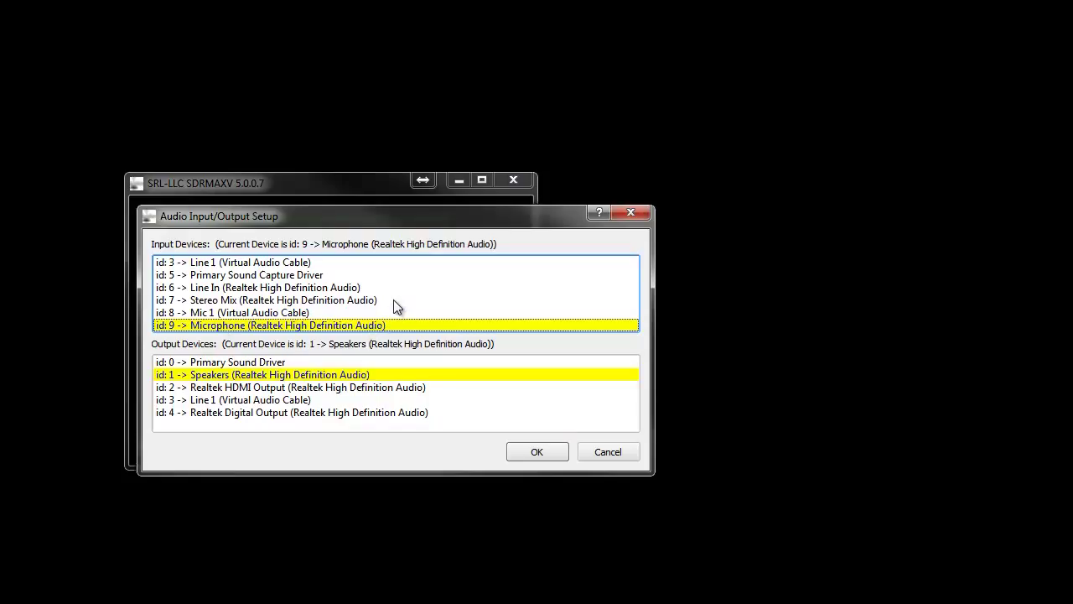
pyautogui.click(537, 451)
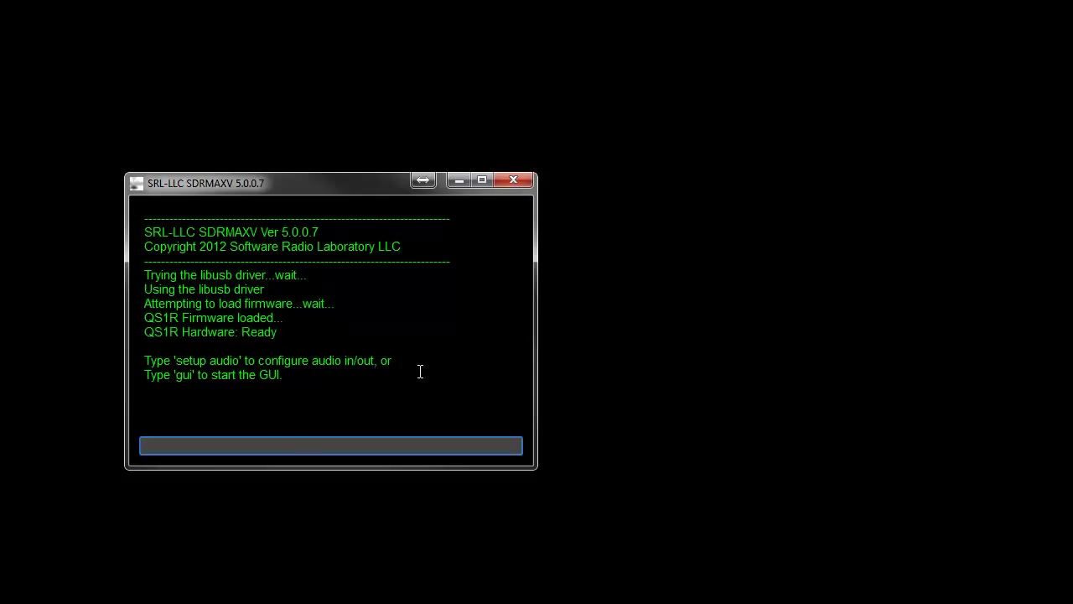
# - Exit SDRMAXV with the "exit" command and check the QS1R hardware status line in the restarted console
pyautogui.write('exit')
pyautogui.press('Return')
pyautogui.moveTo(146, 333); pyautogui.dragTo(277, 336)
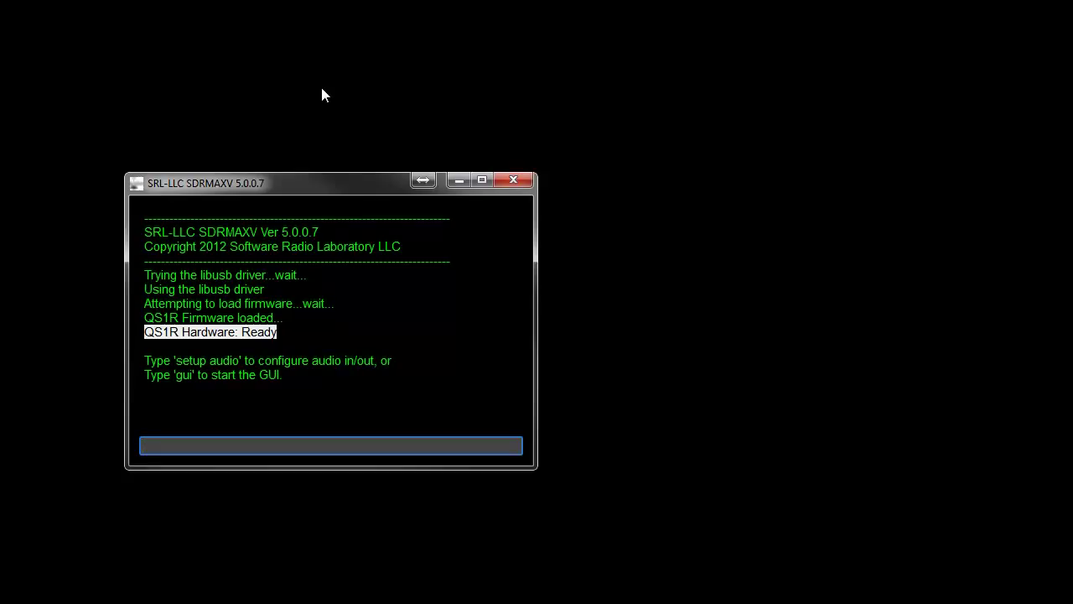
pyautogui.moveTo(322, 182); pyautogui.dragTo(328, 188)
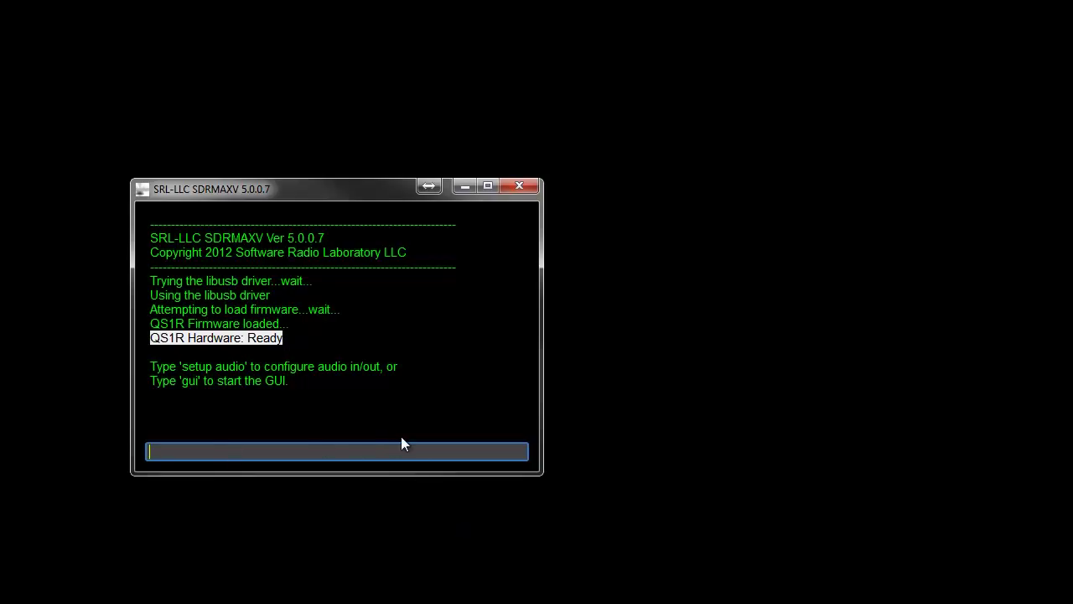
# - Start the graphical interface with the "gui" command and set the receiver running
pyautogui.write('gui')
pyautogui.press('Return')
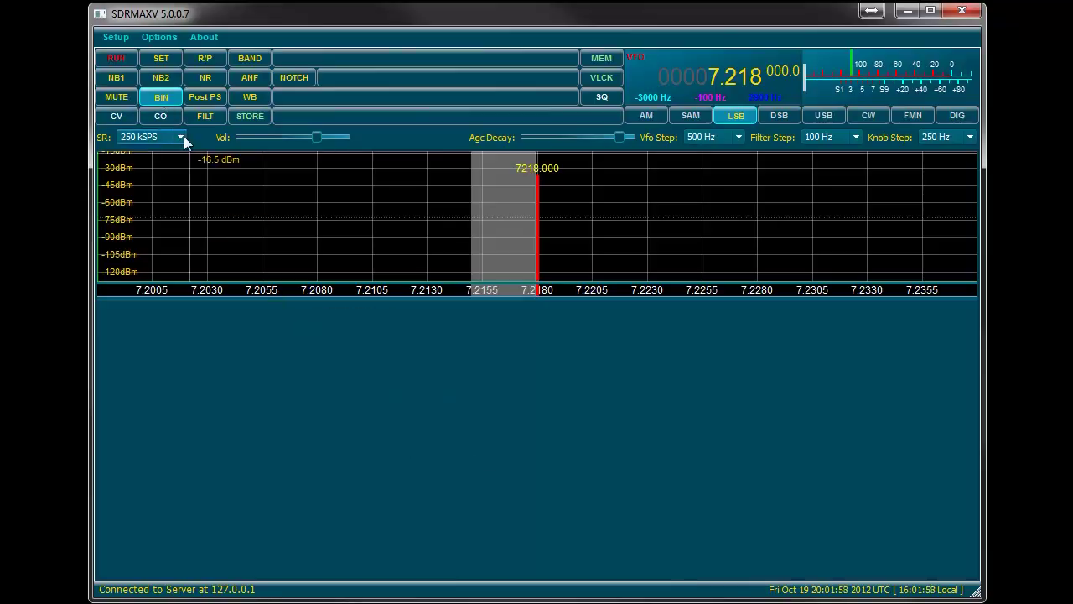
pyautogui.click(114, 57)
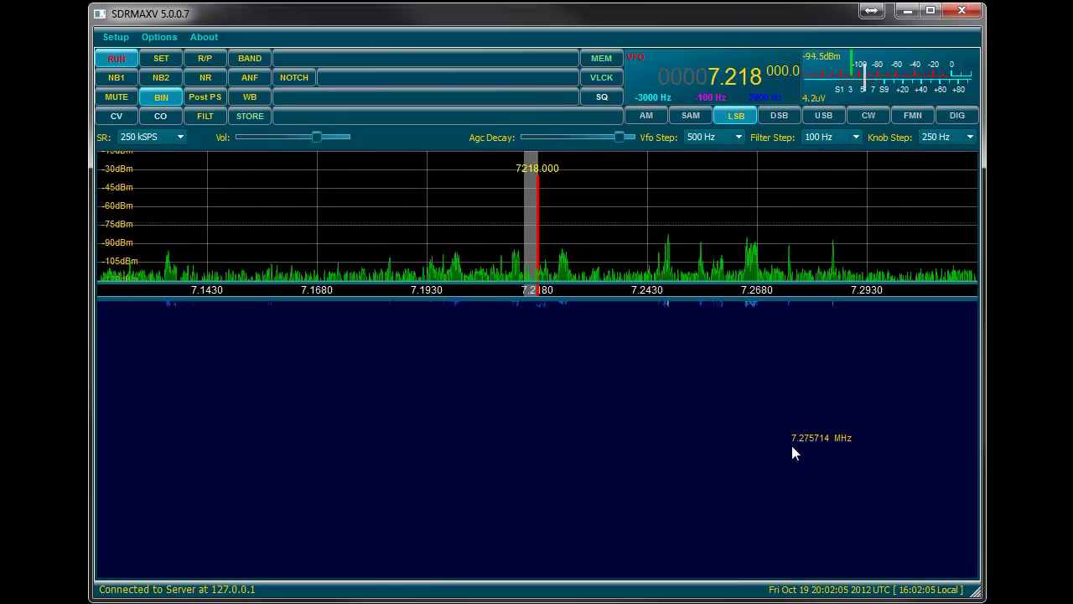
# - Lower the receiver's sample rate to 50 kSPS and further to 25 kSPS
pyautogui.click(159, 98)
pyautogui.click(180, 137)
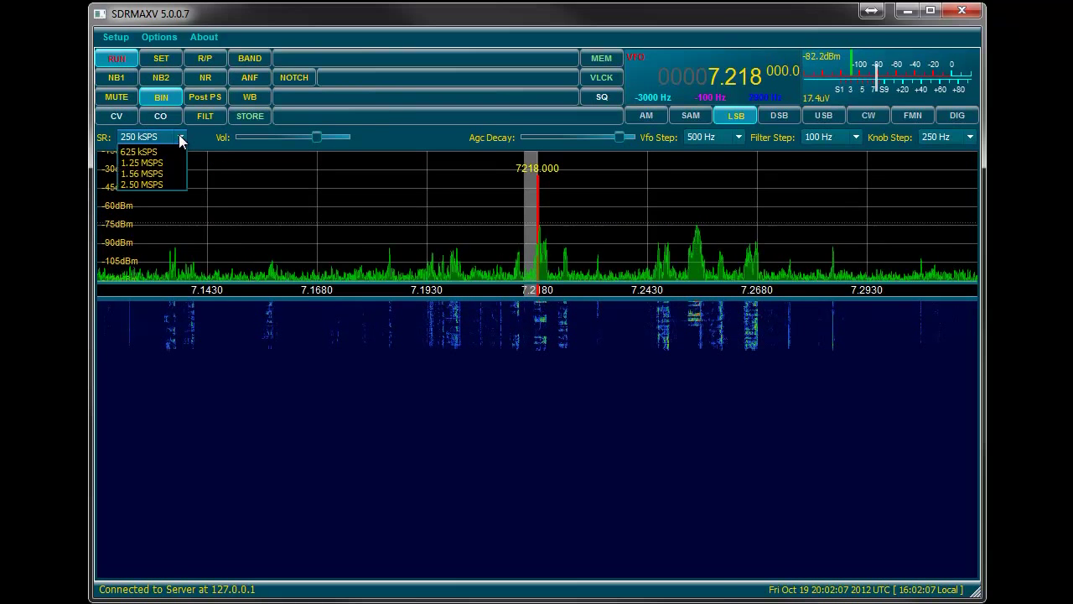
pyautogui.click(139, 162)
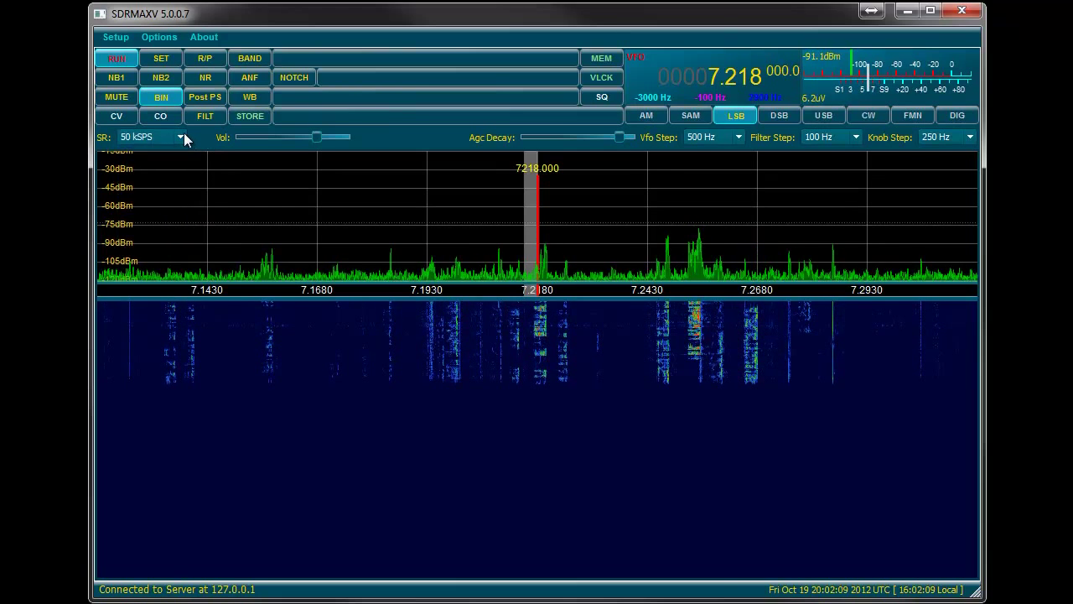
pyautogui.click(181, 136)
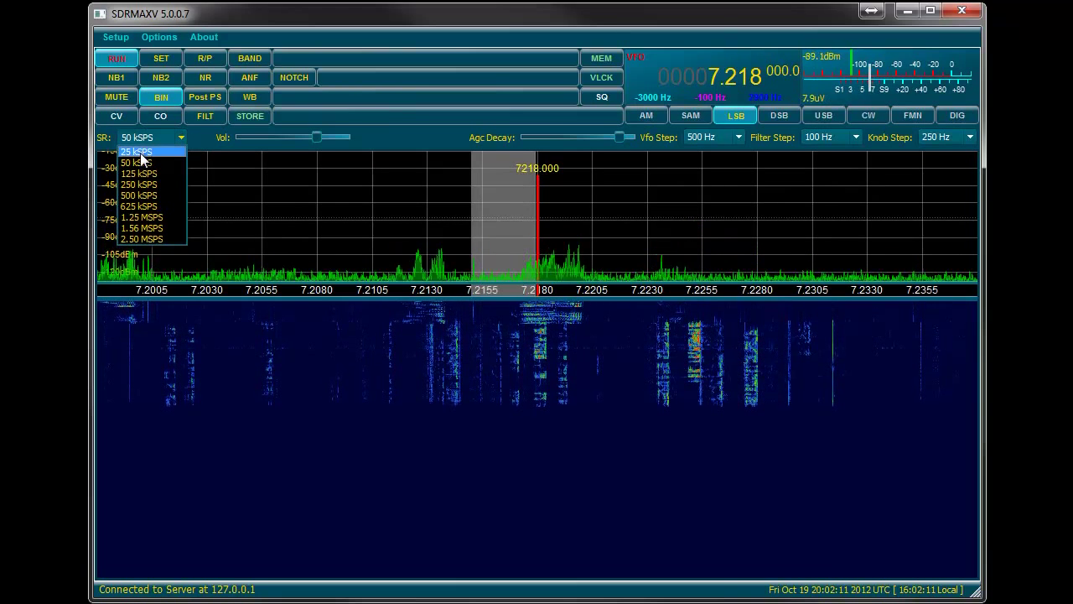
pyautogui.click(152, 152)
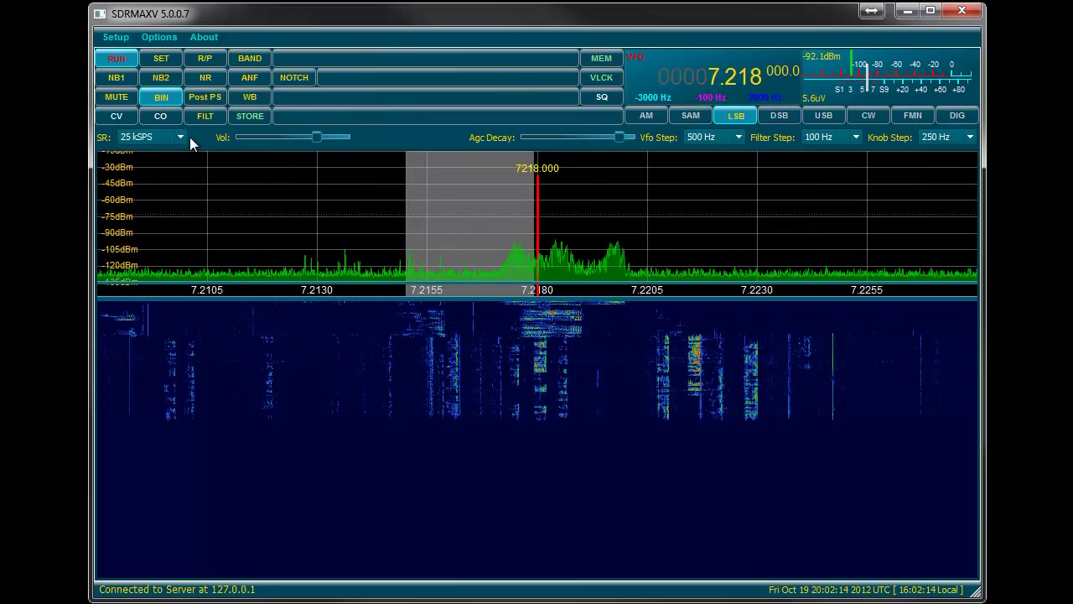
# - Raise the receiver's sample rate to 2.50 MSPS and bring it back down to 250 kSPS
pyautogui.click(180, 137)
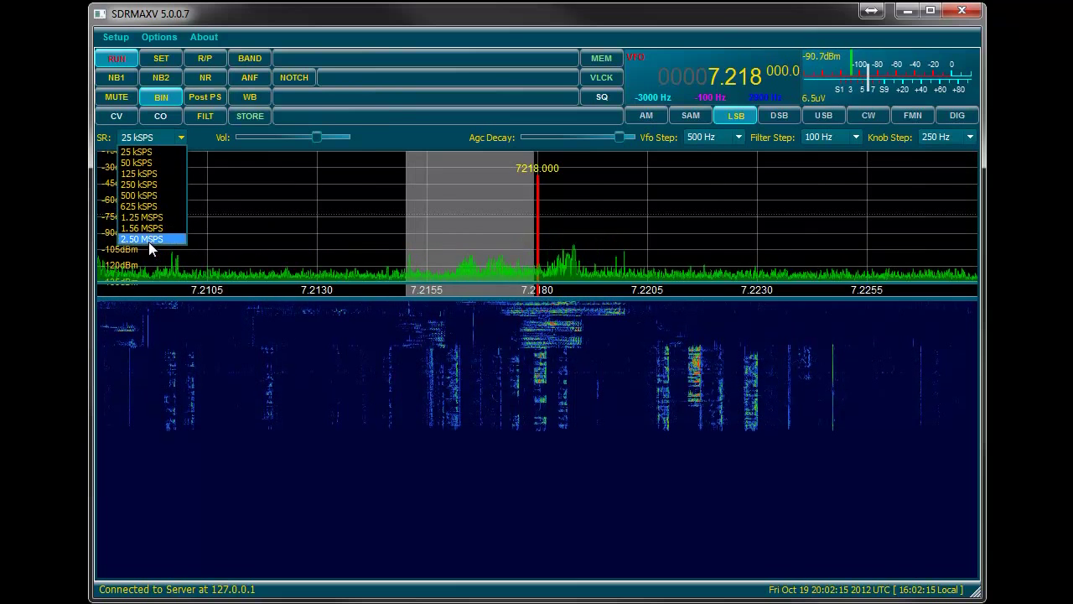
pyautogui.click(496, 484)
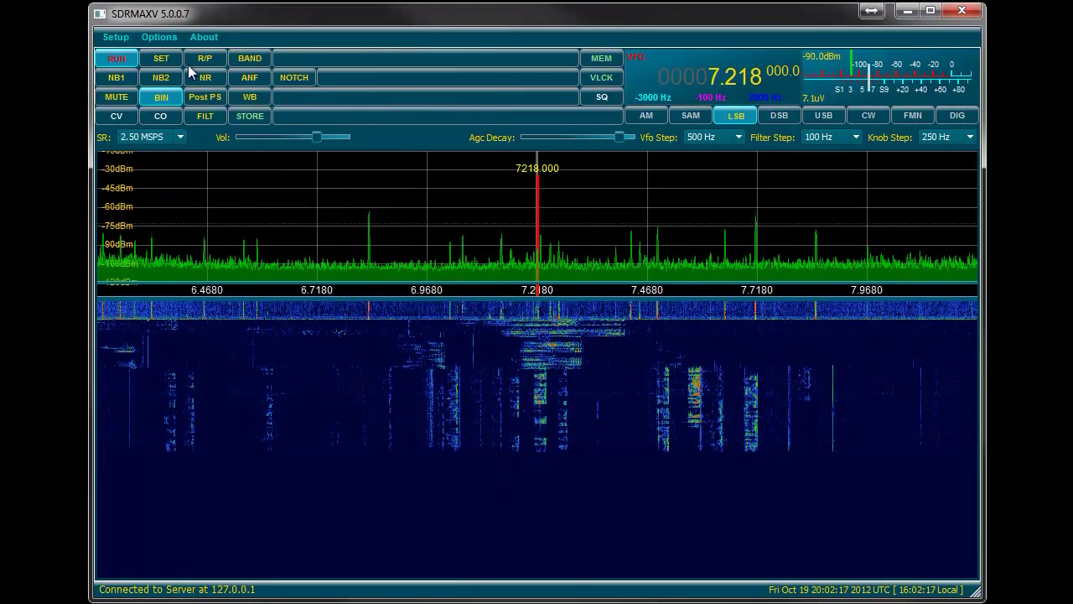
pyautogui.click(180, 137)
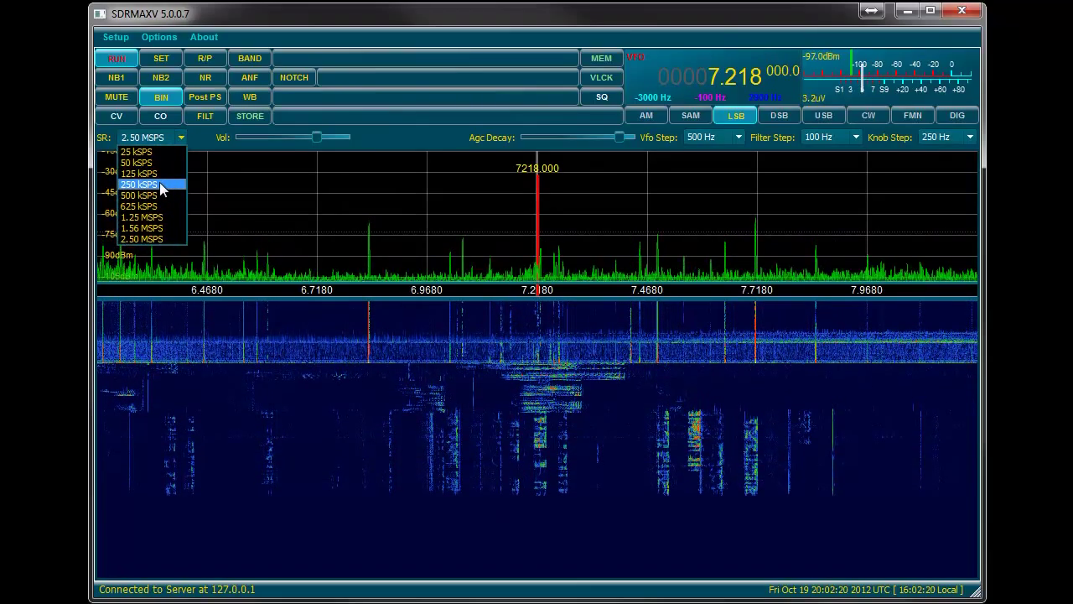
pyautogui.click(159, 182)
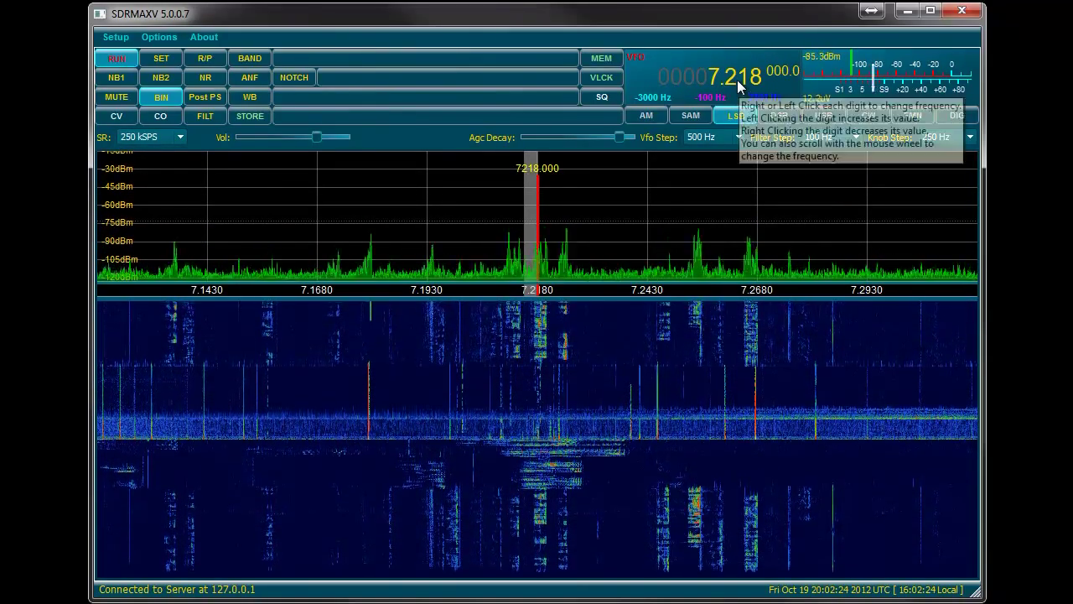
# - Tune the receiver in the spectrum display to the signal at 7225.000 kHz and on to the one at 7255.000 kHz
pyautogui.click(563, 232)
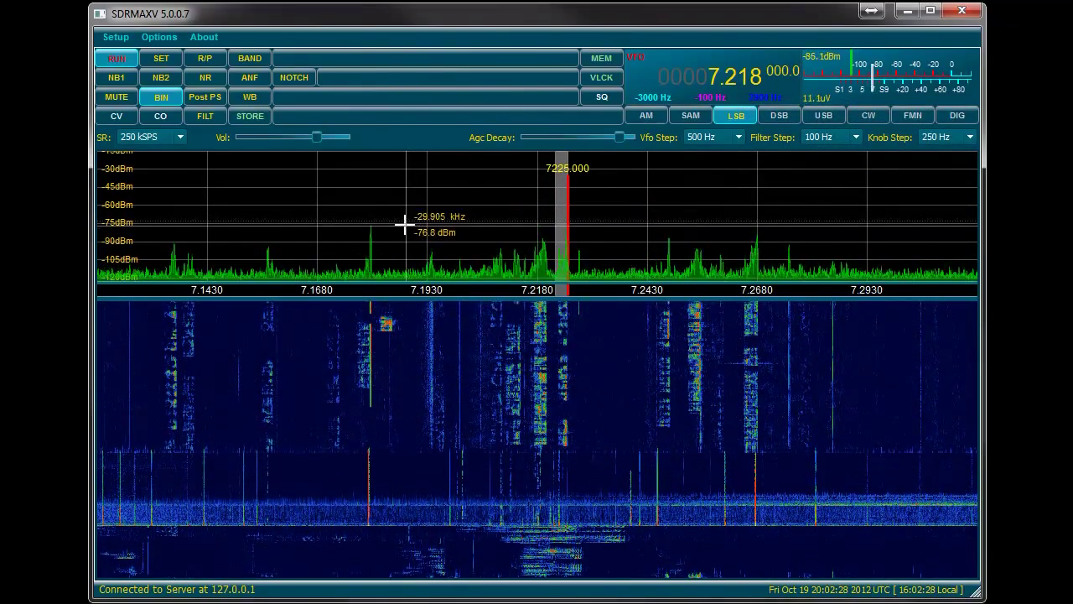
pyautogui.click(702, 216)
pyautogui.scroll(-1, 729, 221)
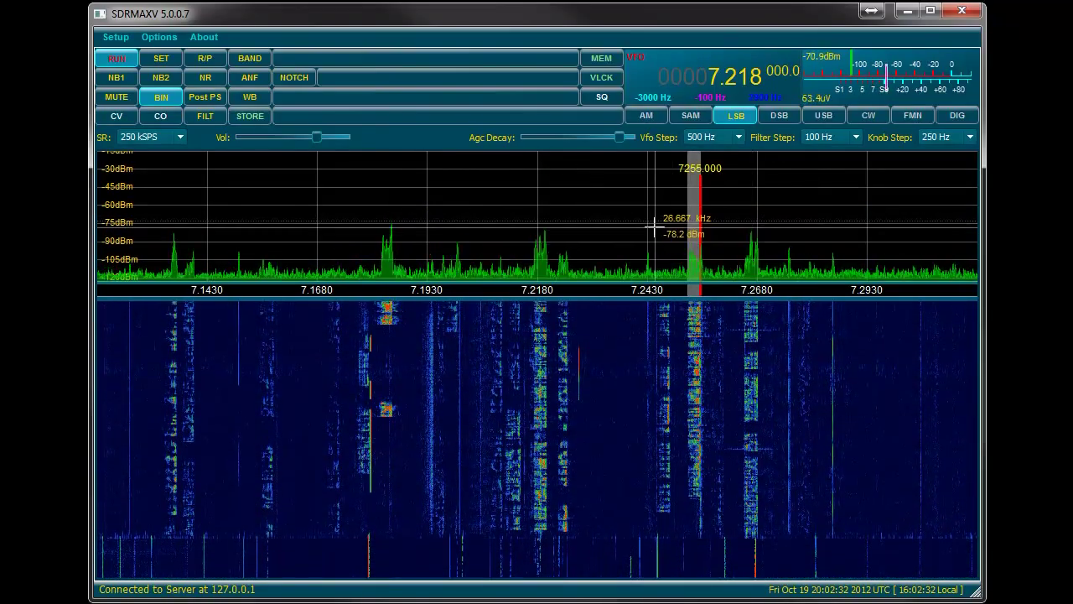